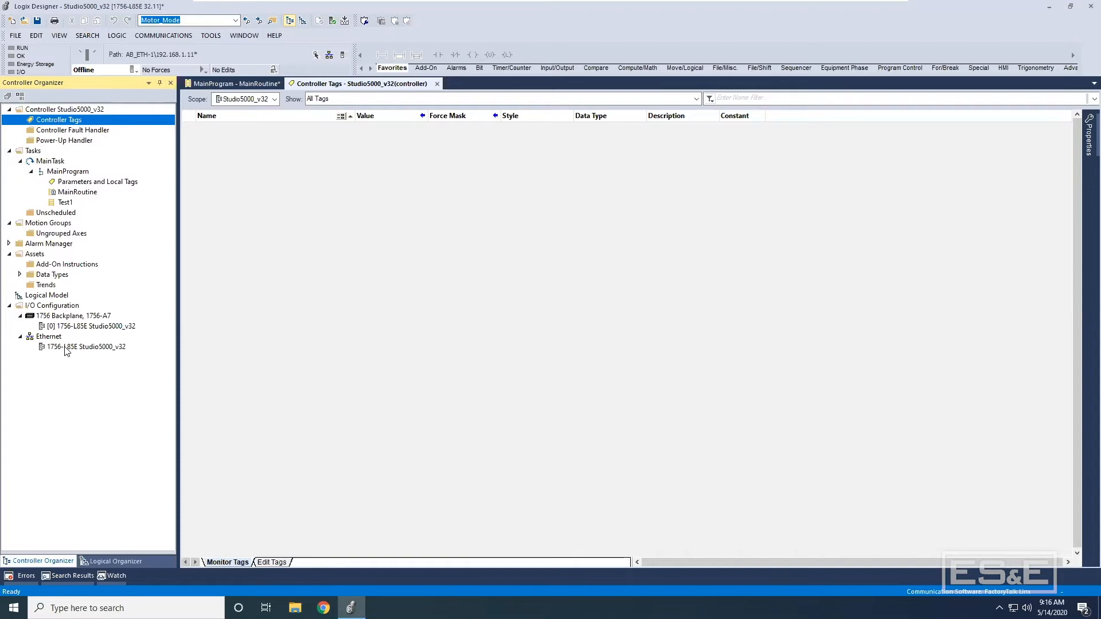
# Start a new 1769-AENTR Ethernet adapter under the Ethernet node, searching the module catalog for 1769
pyautogui.click(44, 337)
pyautogui.rightClick(42, 338)
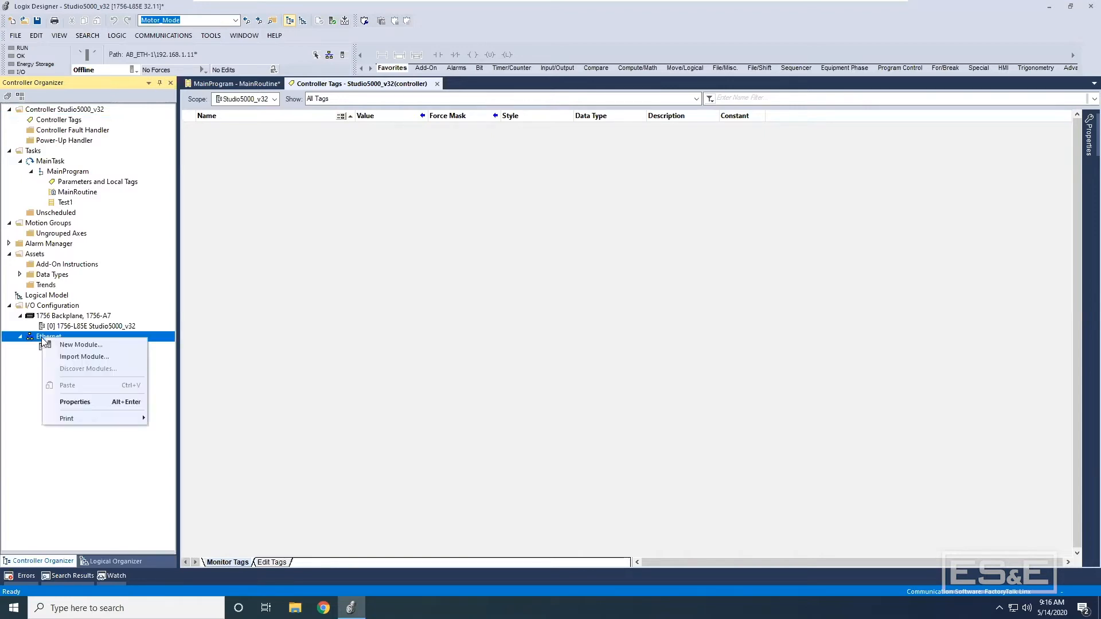
pyautogui.click(72, 344)
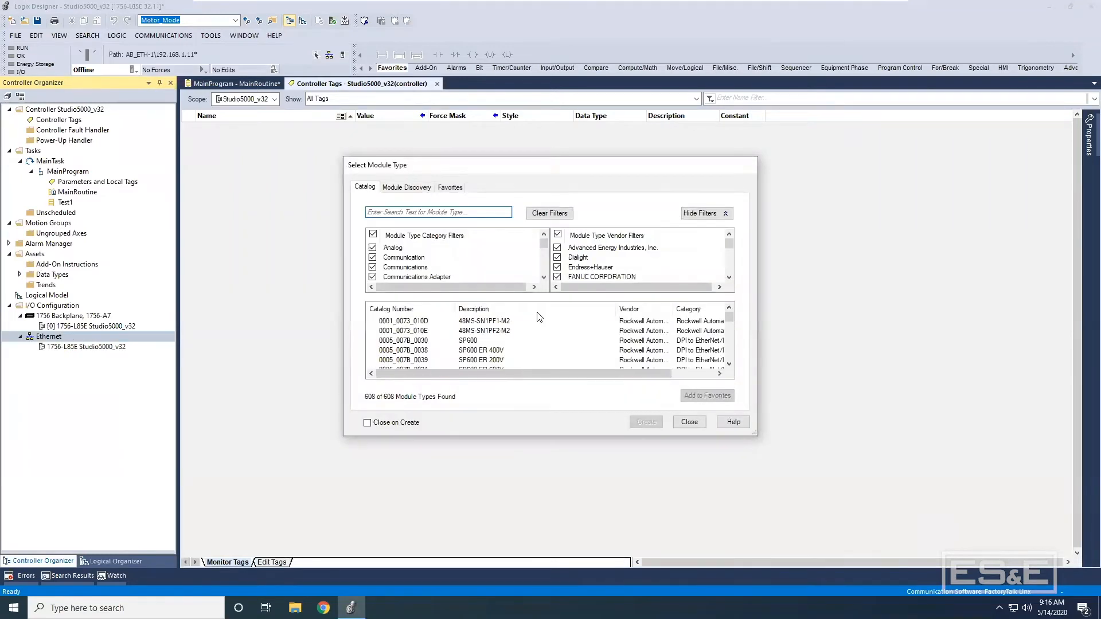
pyautogui.click(433, 211)
pyautogui.write('1769')
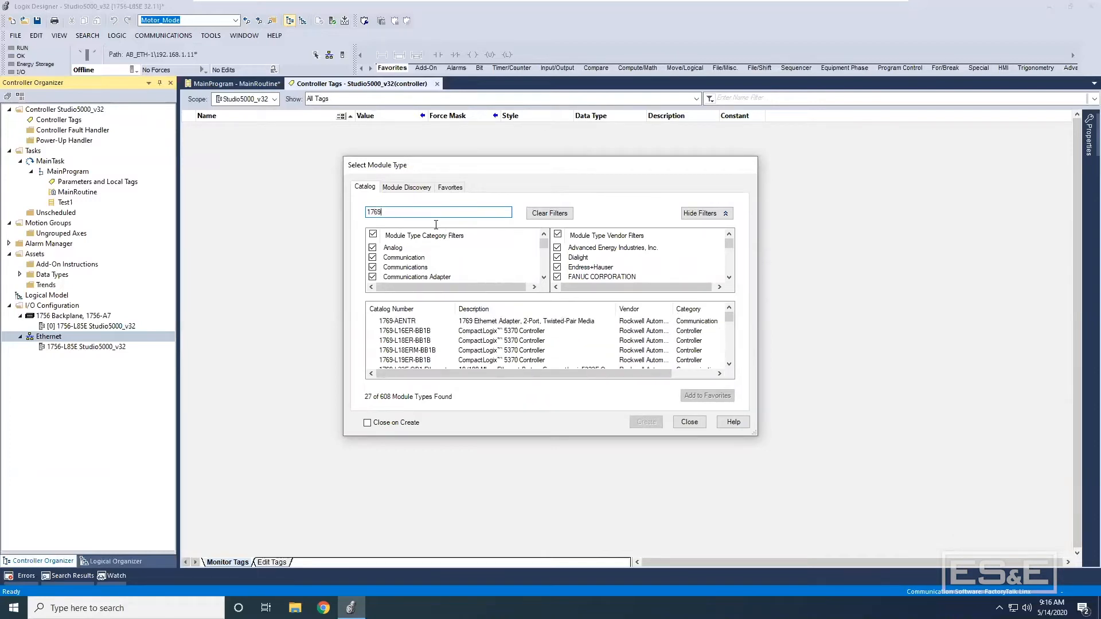
pyautogui.click(410, 323)
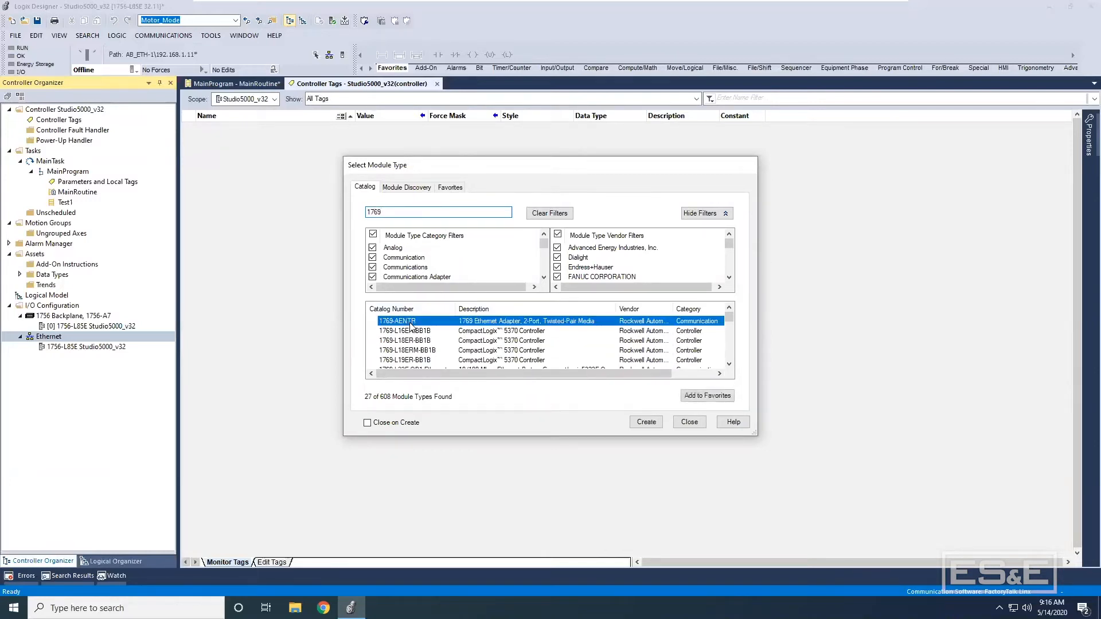
pyautogui.click(646, 422)
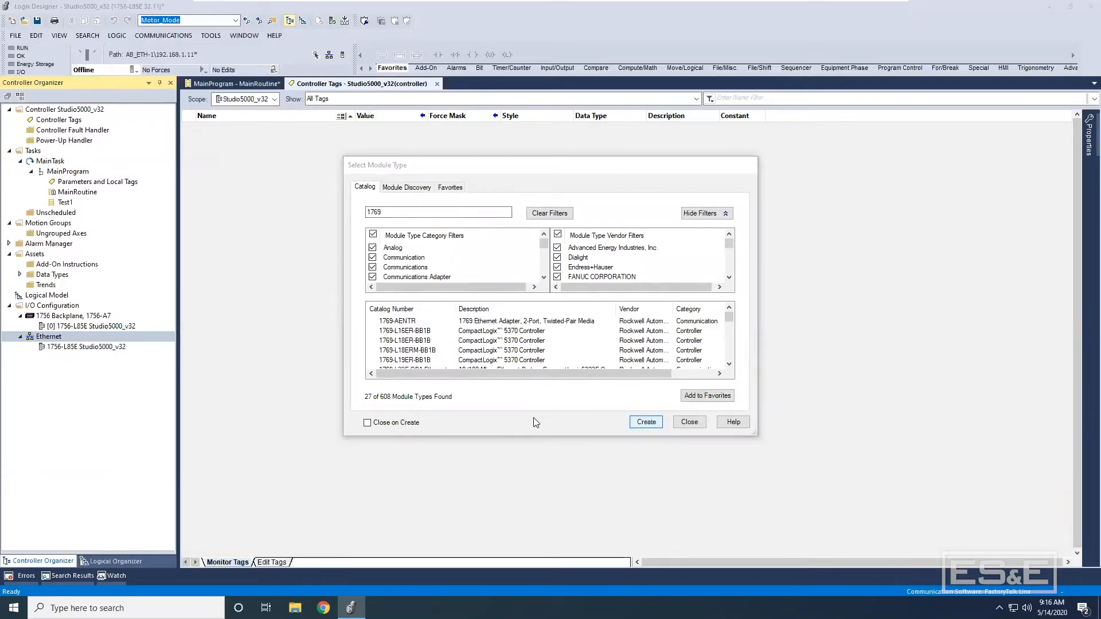
# Name the adapter RemoteIO1 and set its private network address to 192.168.1.15
pyautogui.write('Remet')
pyautogui.press('BackSpace')
pyautogui.write('ot')
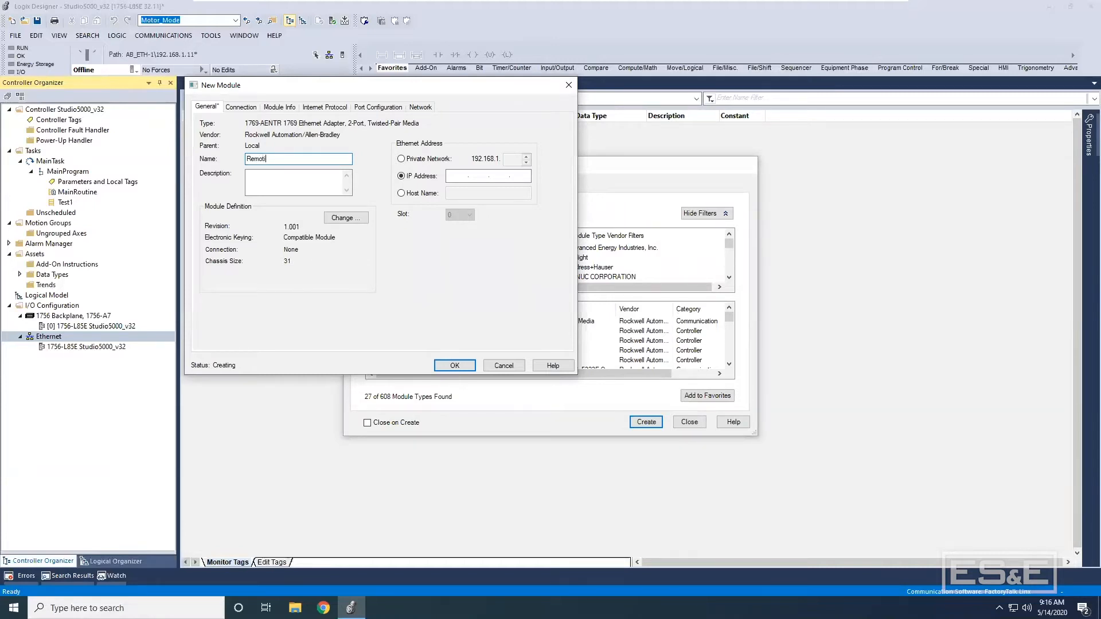
pyautogui.write('eIO1')
pyautogui.click(526, 156)
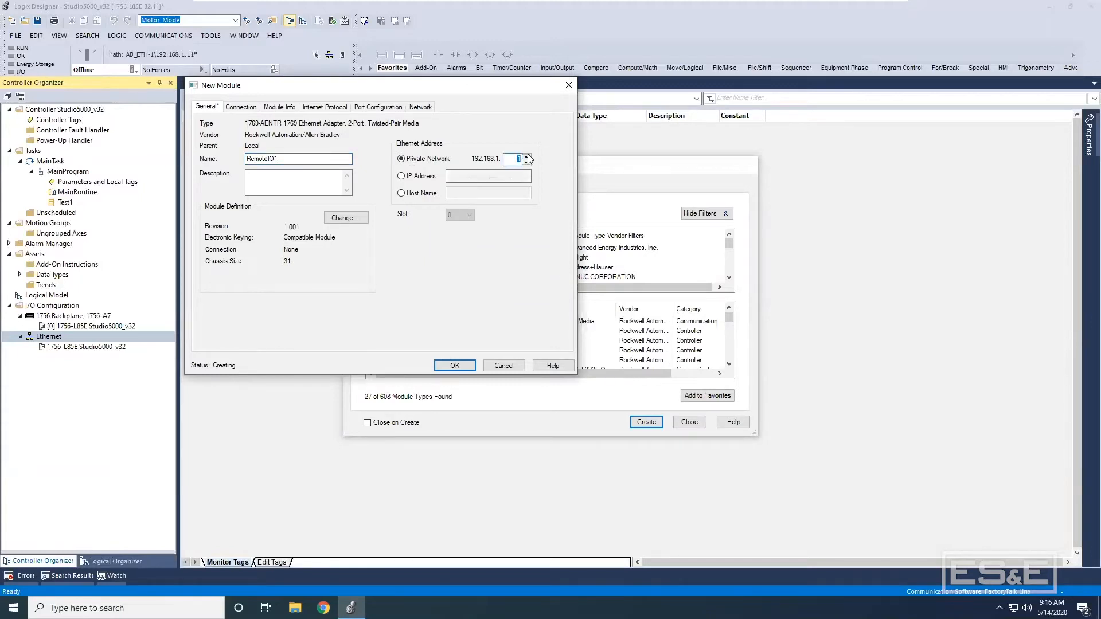
pyautogui.write('15')
# Choose Compatible Module as electronic keying in the adapter's module definition and create the adapter
pyautogui.click(344, 218)
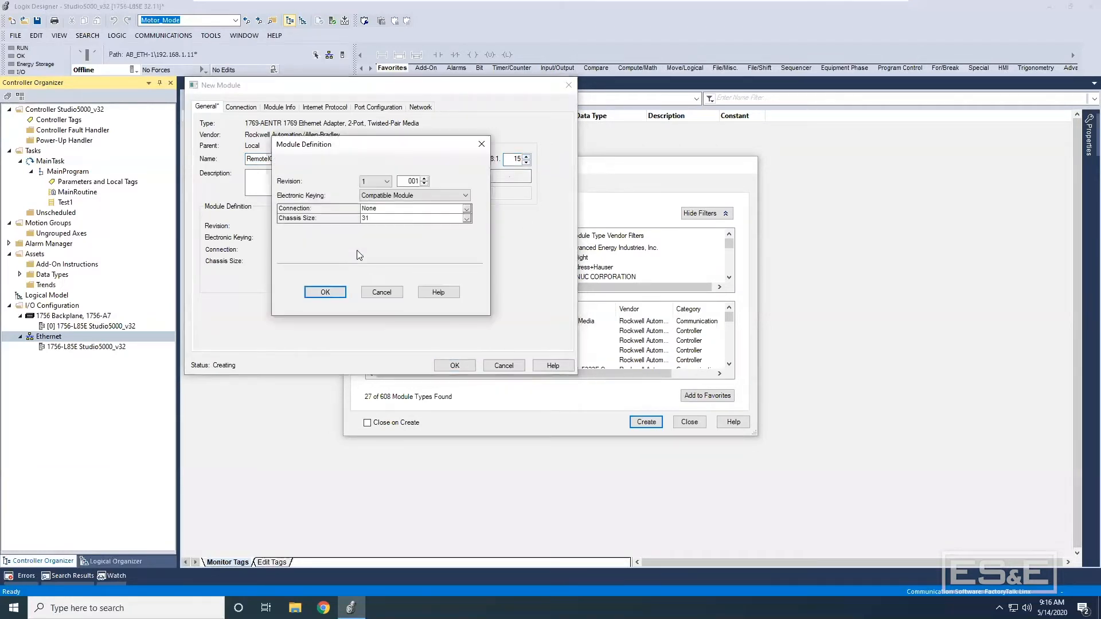
pyautogui.click(378, 223)
pyautogui.click(378, 219)
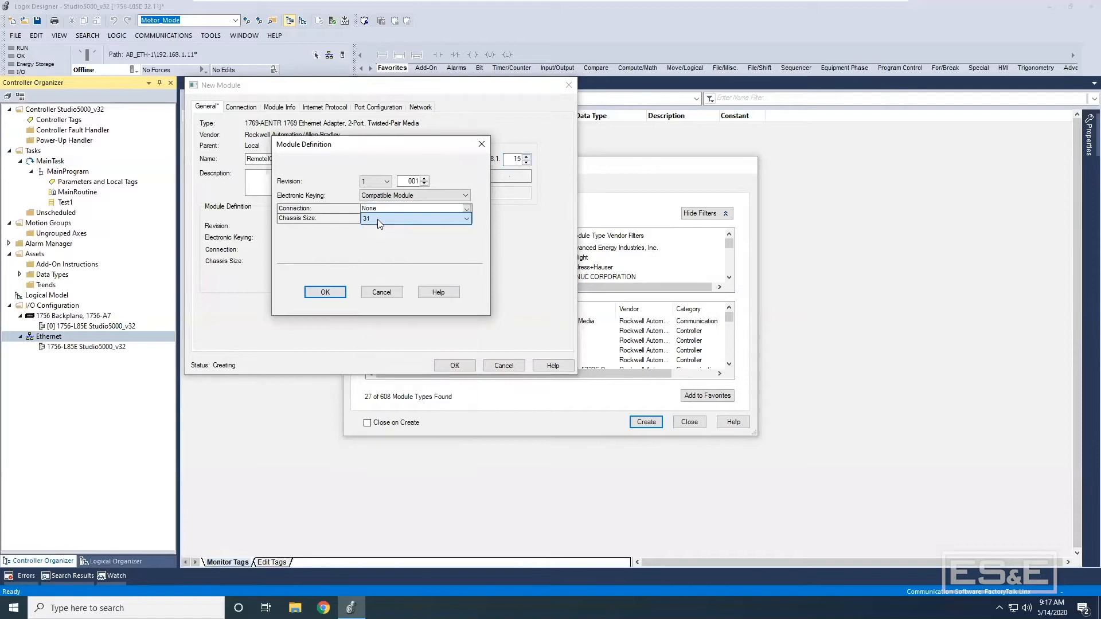
pyautogui.click(395, 196)
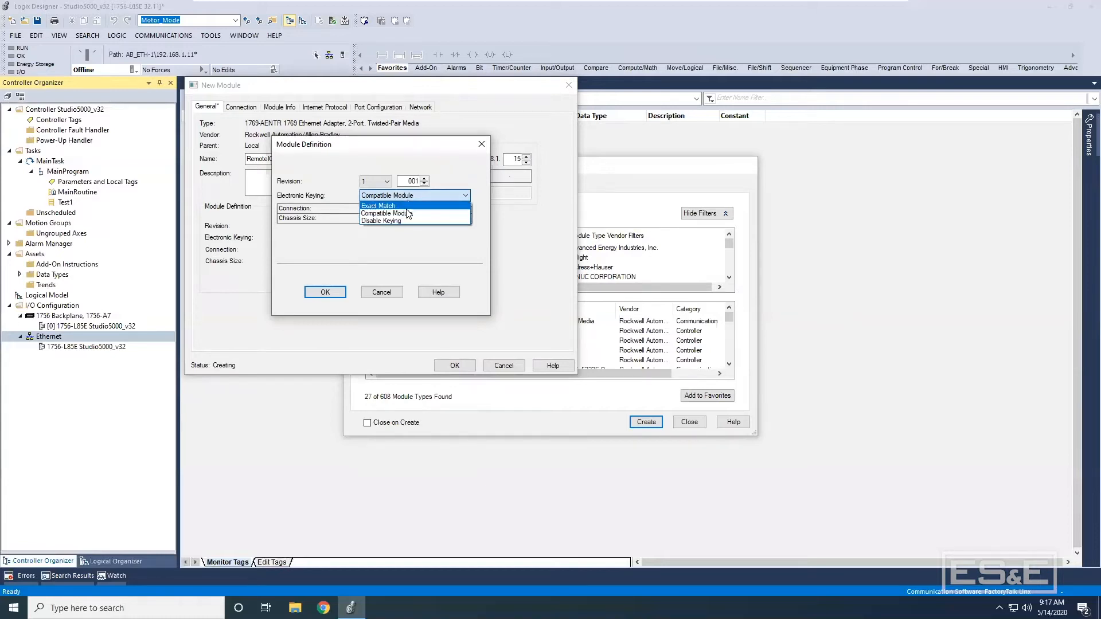
pyautogui.click(409, 213)
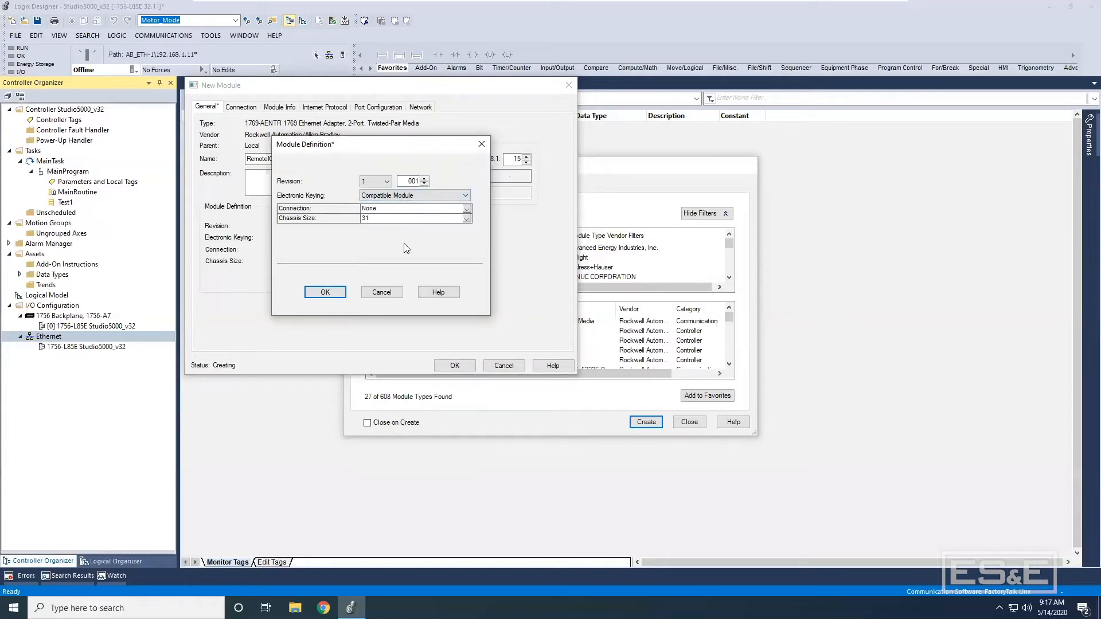
pyautogui.click(342, 296)
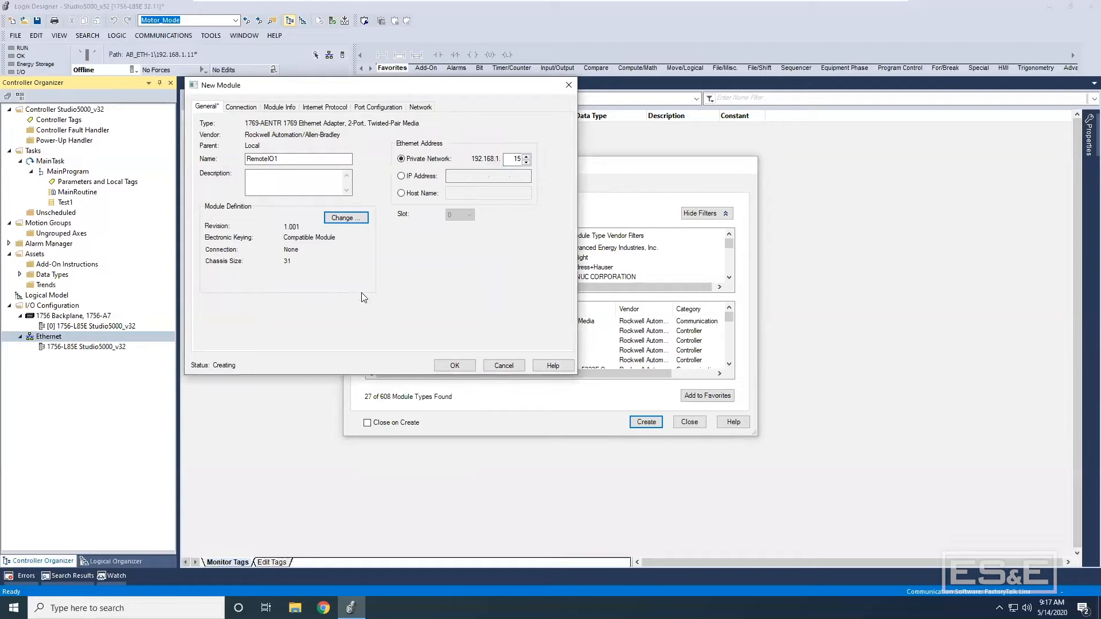
pyautogui.click(451, 365)
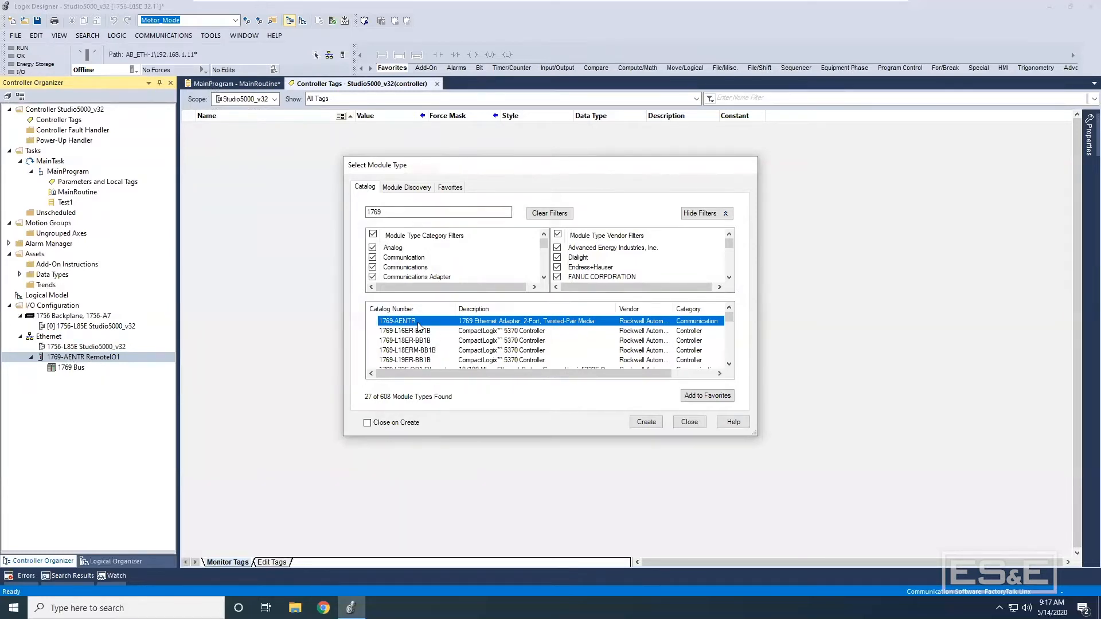
# Filter the module catalog to the Communication category only, look over the 1769 entries and close the catalog
pyautogui.click(376, 235)
pyautogui.click(373, 257)
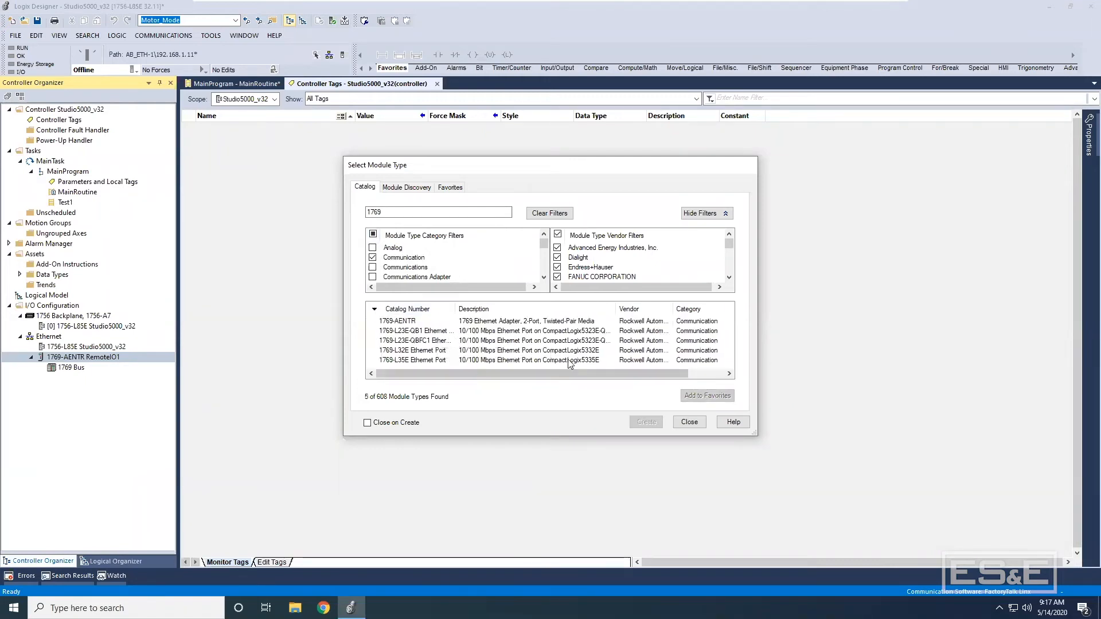
pyautogui.click(689, 423)
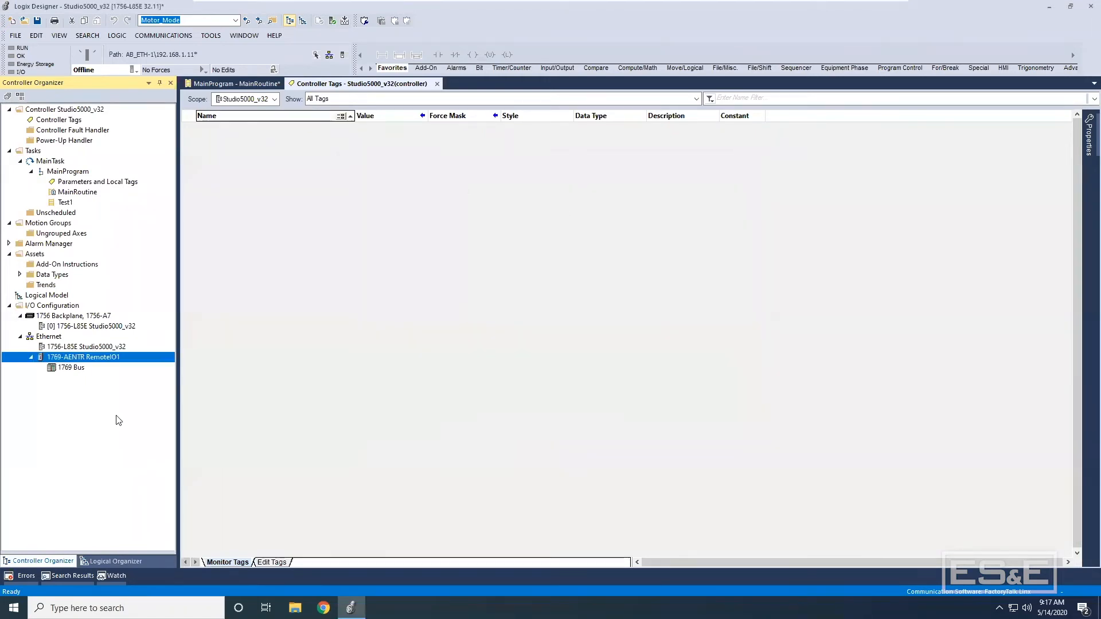
# Add a 1769-IA16 16-point 120V AC input module named DigitalInput1 in slot 1 of the adapter's 1769 Bus
pyautogui.rightClick(79, 370)
pyautogui.click(96, 365)
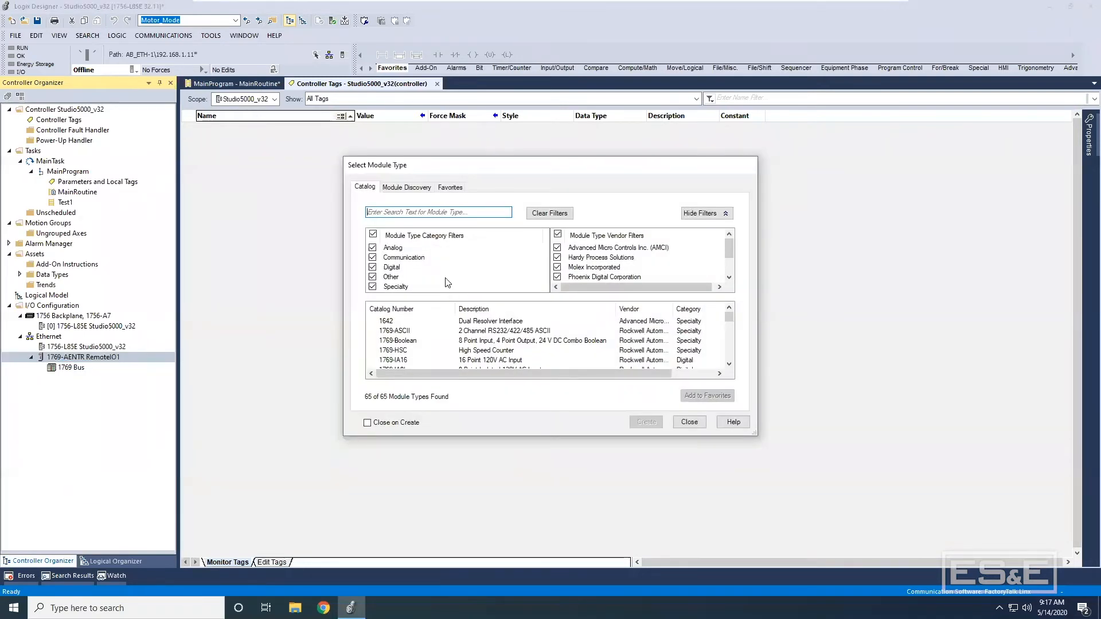
pyautogui.click(470, 360)
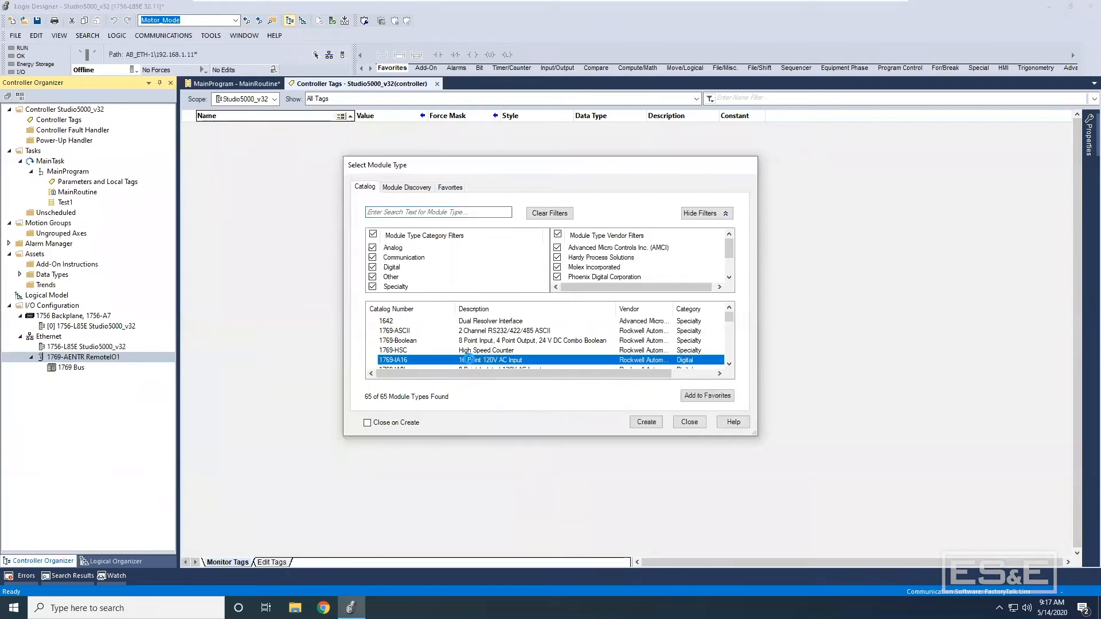
pyautogui.doubleClick(575, 362)
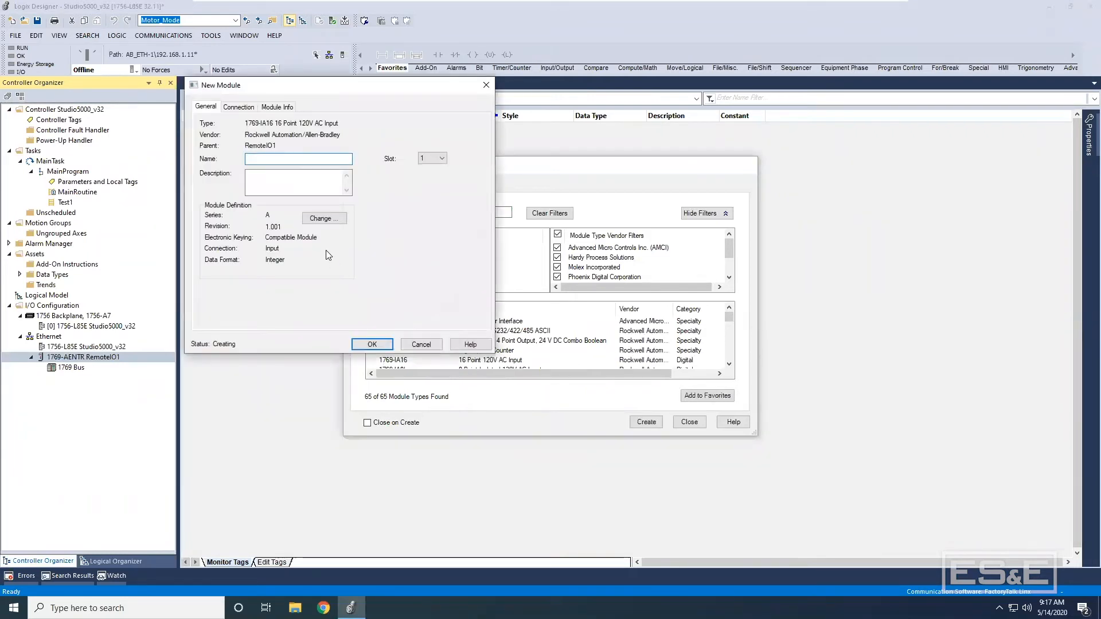
pyautogui.write('DigitalInput1')
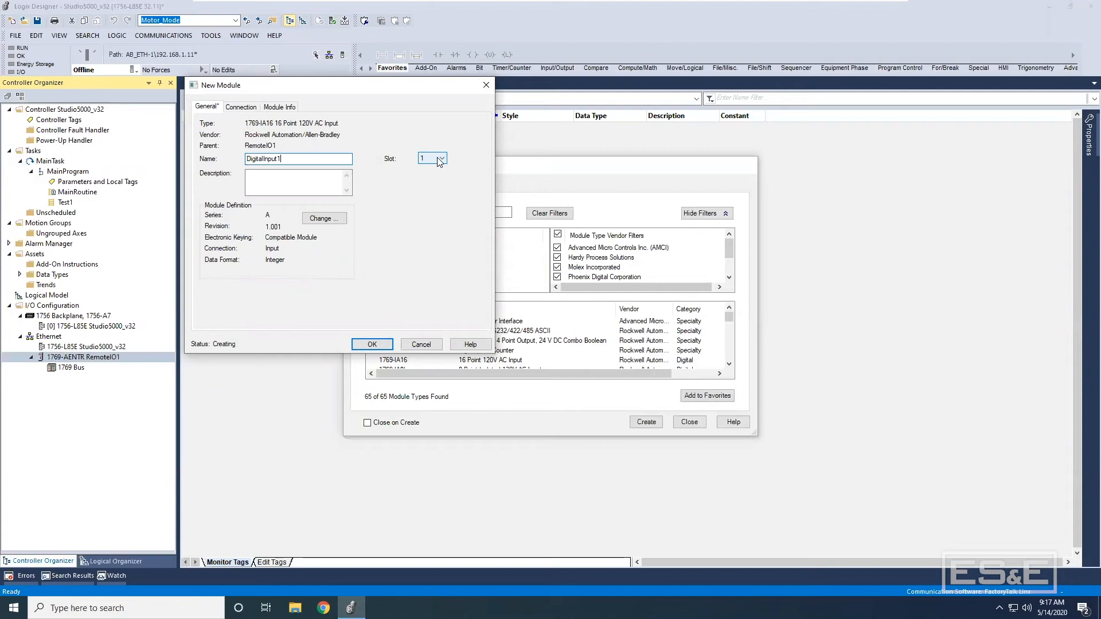
pyautogui.click(372, 344)
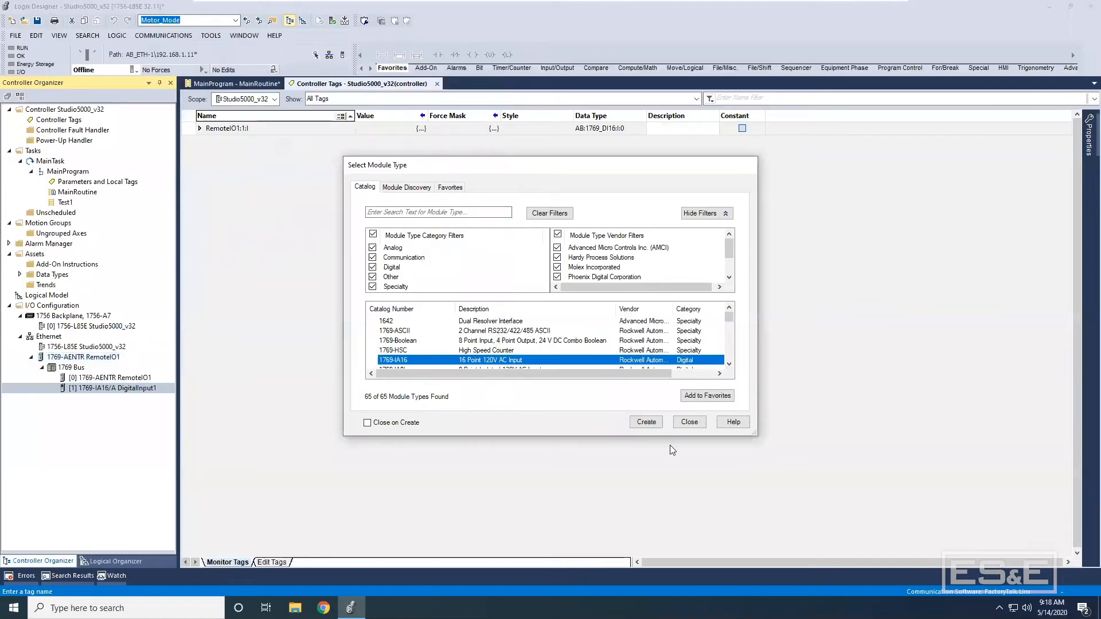
pyautogui.press('Escape')
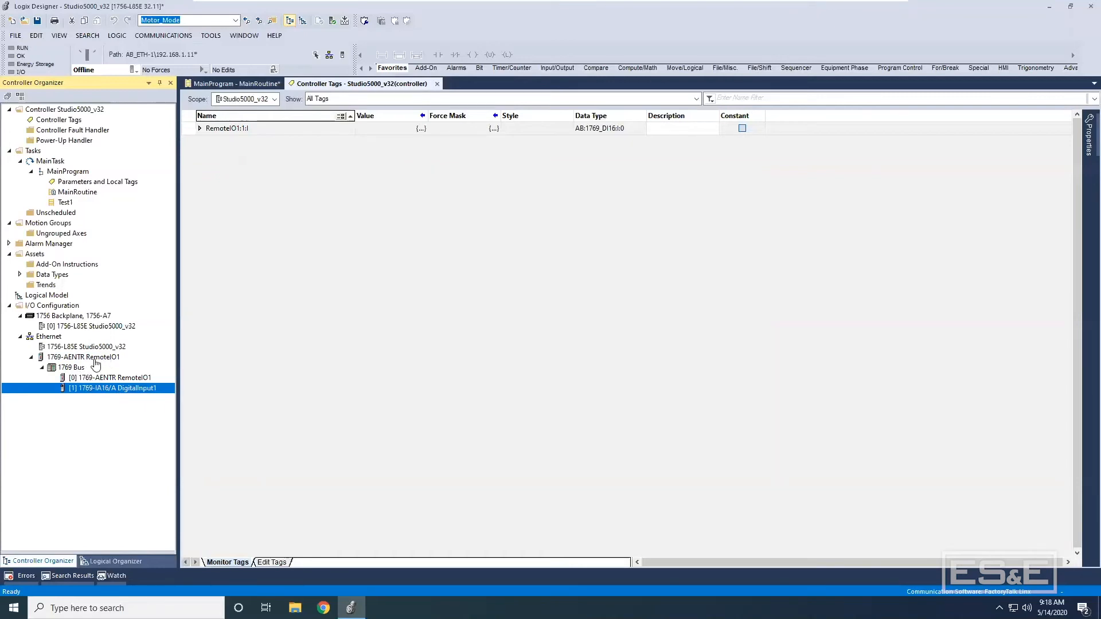
# Delete the 1769-AENTR RemoteIO1 adapter together with its sub-item from the Ethernet network
pyautogui.click(69, 359)
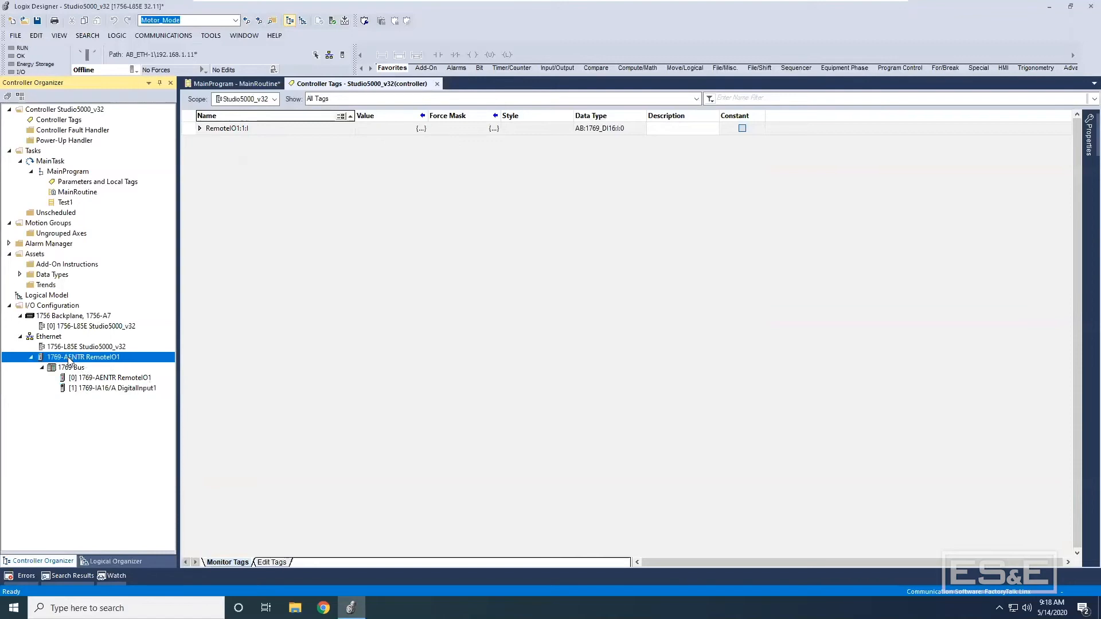
pyautogui.rightClick(69, 360)
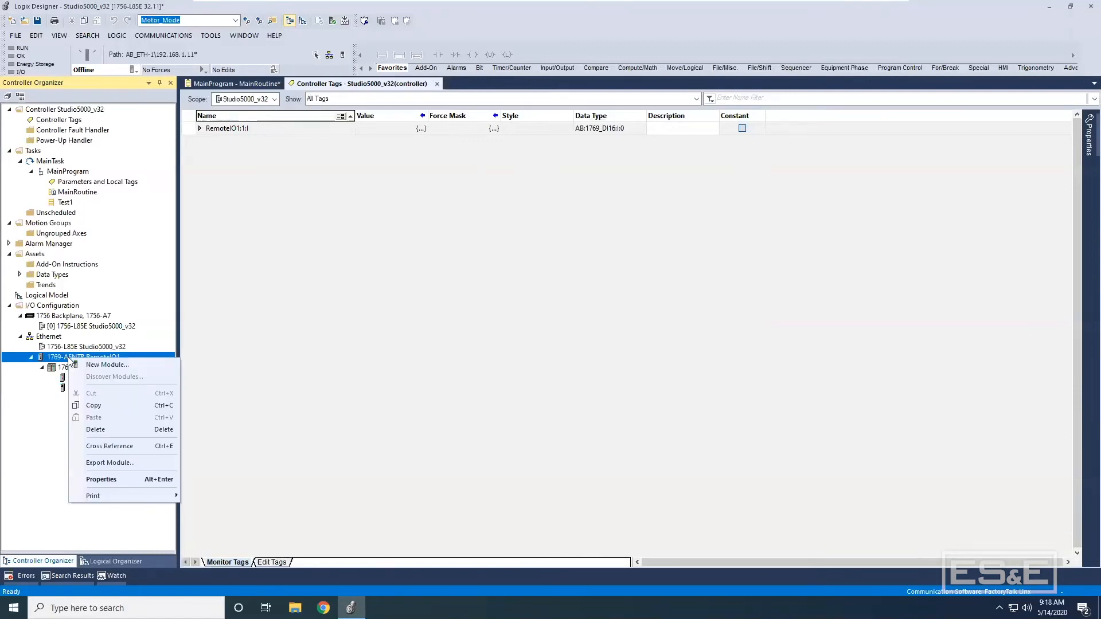
pyautogui.click(95, 429)
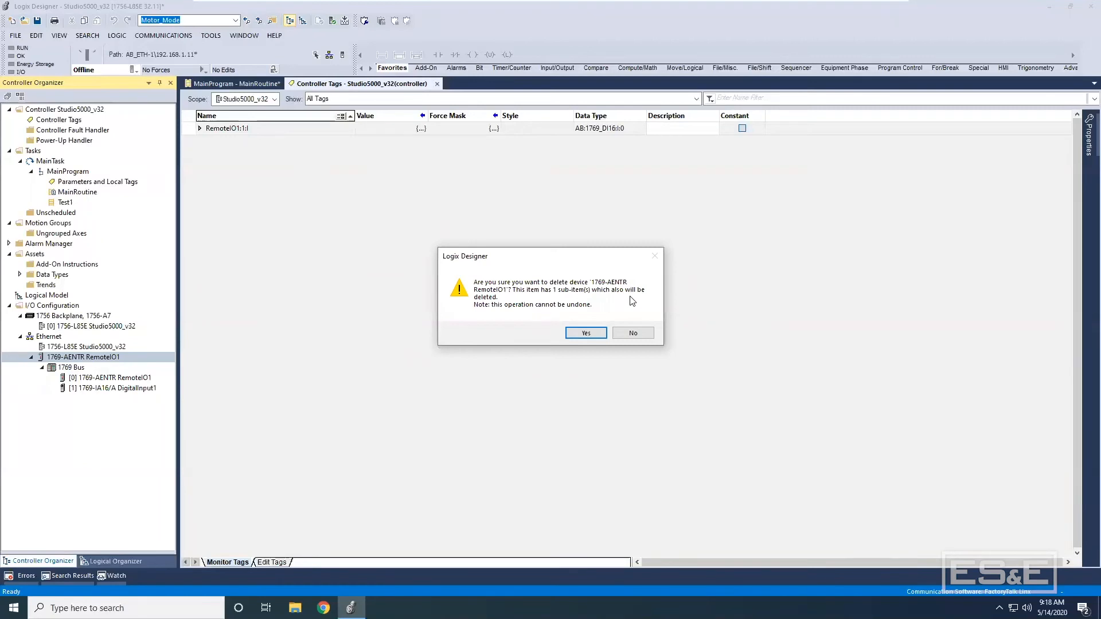
pyautogui.click(591, 336)
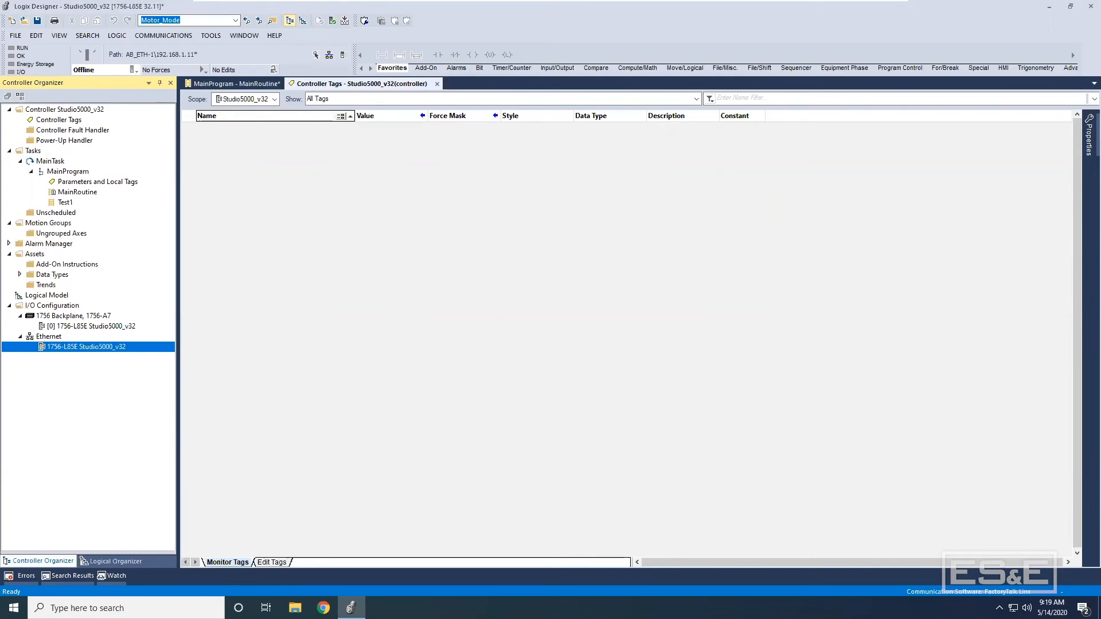
# Open RemoteIO_1.L5X from the Desktop as a module import under the Ethernet node
pyautogui.click(41, 336)
pyautogui.rightClick(40, 336)
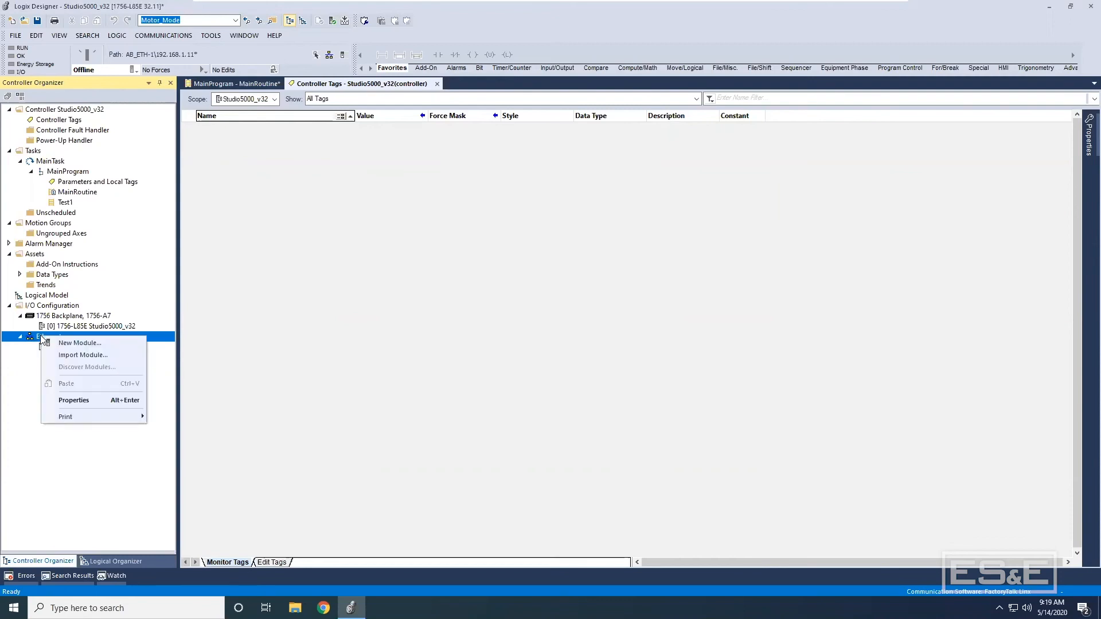
pyautogui.click(79, 354)
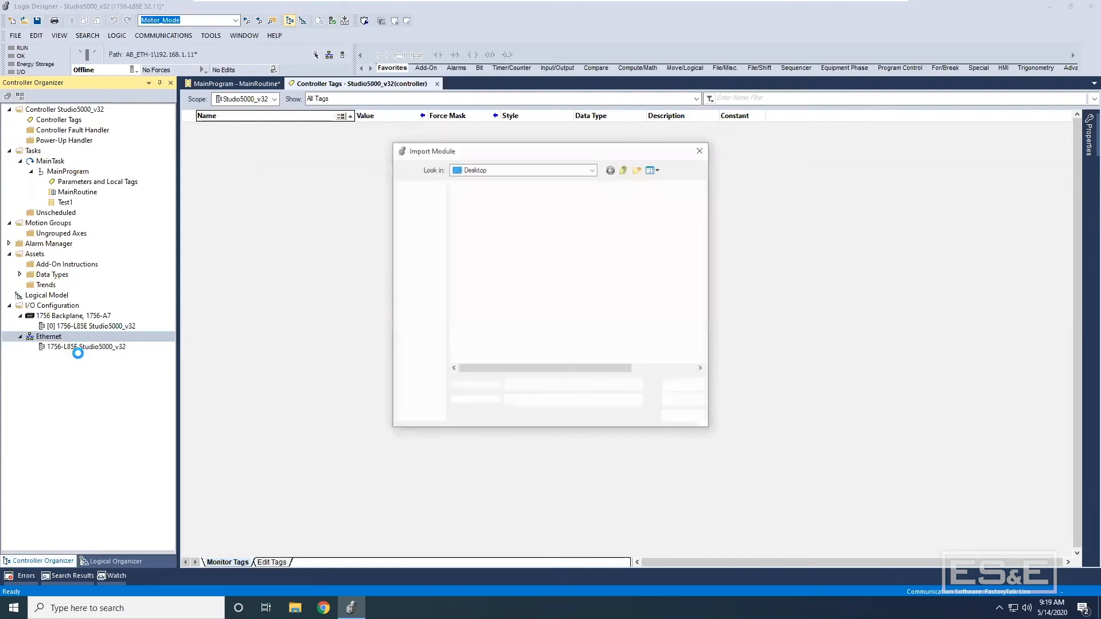
pyautogui.click(485, 220)
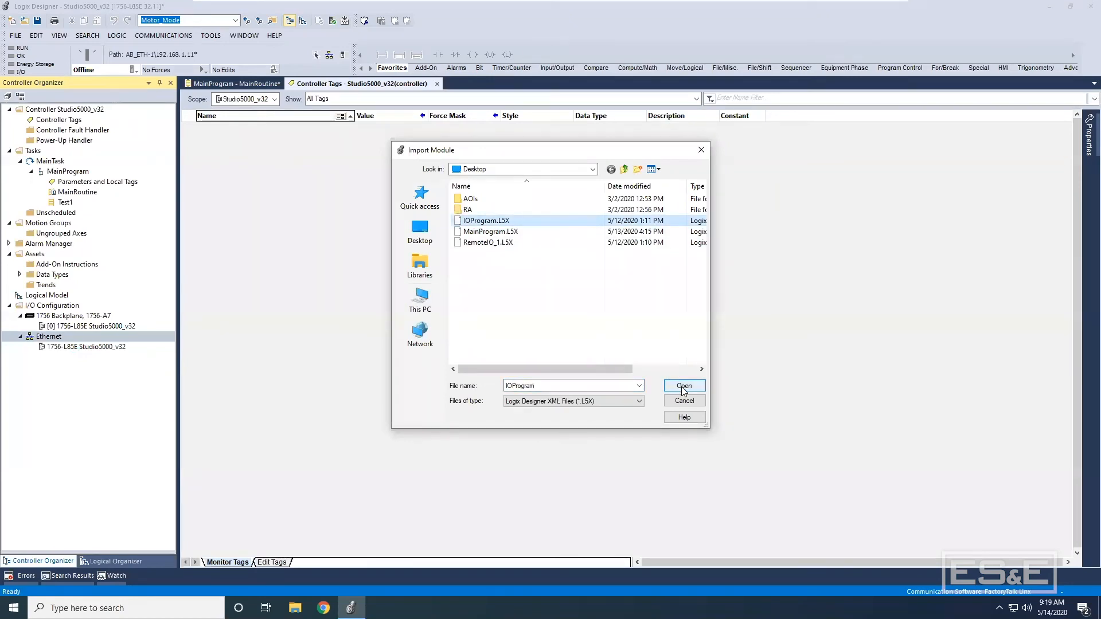
pyautogui.click(487, 242)
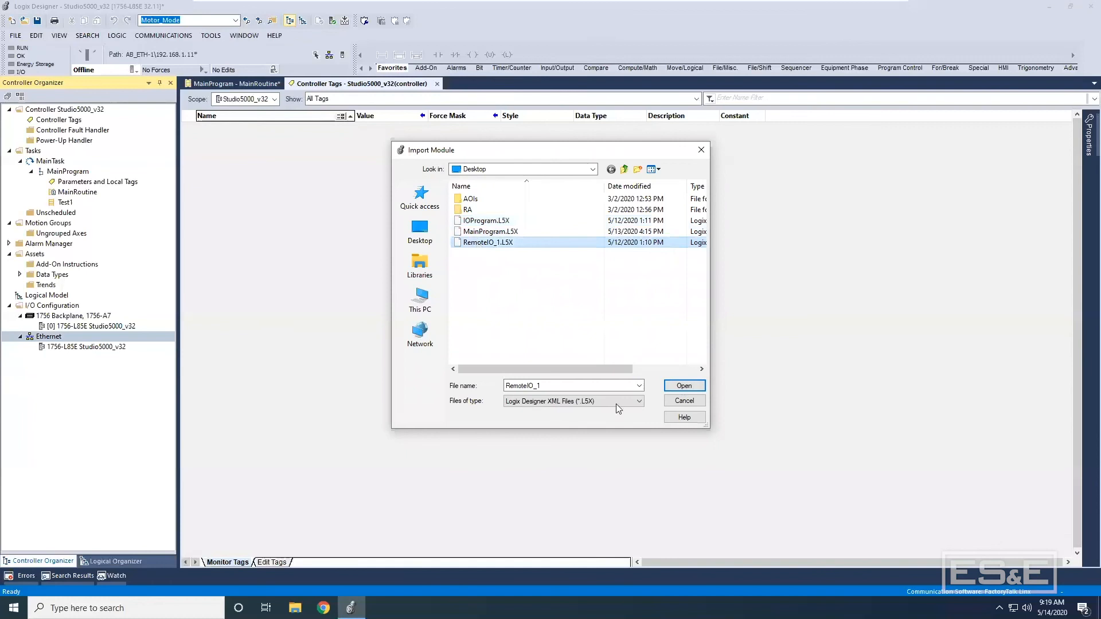
pyautogui.click(680, 386)
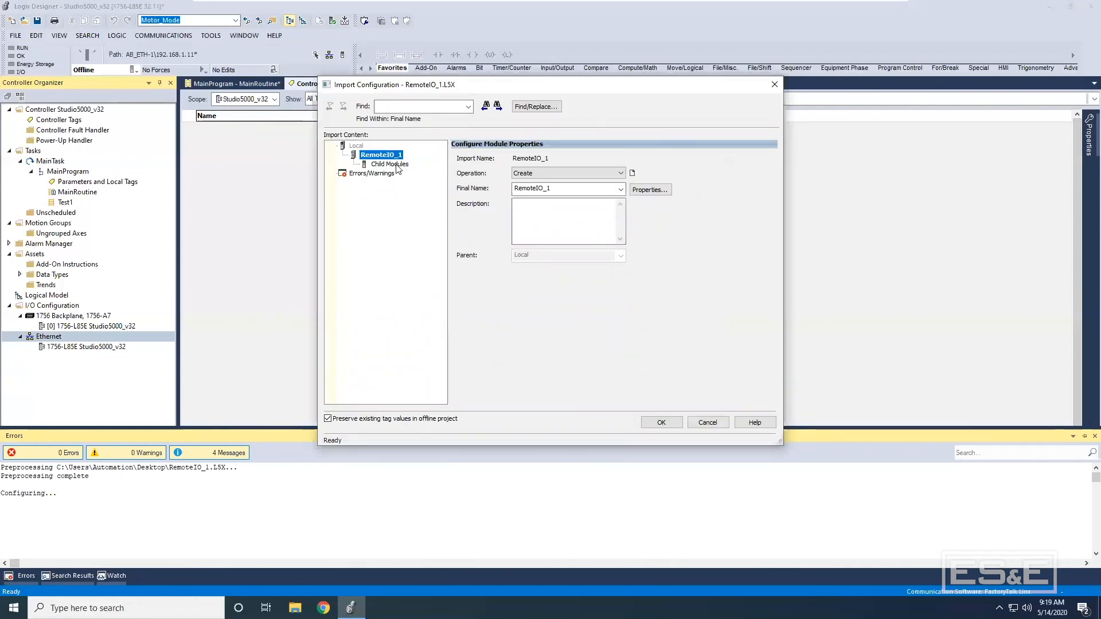
# Check the child modules in the import content and import RemoteIO_1 with the Create operation
pyautogui.click(397, 165)
pyautogui.click(391, 157)
pyautogui.click(671, 421)
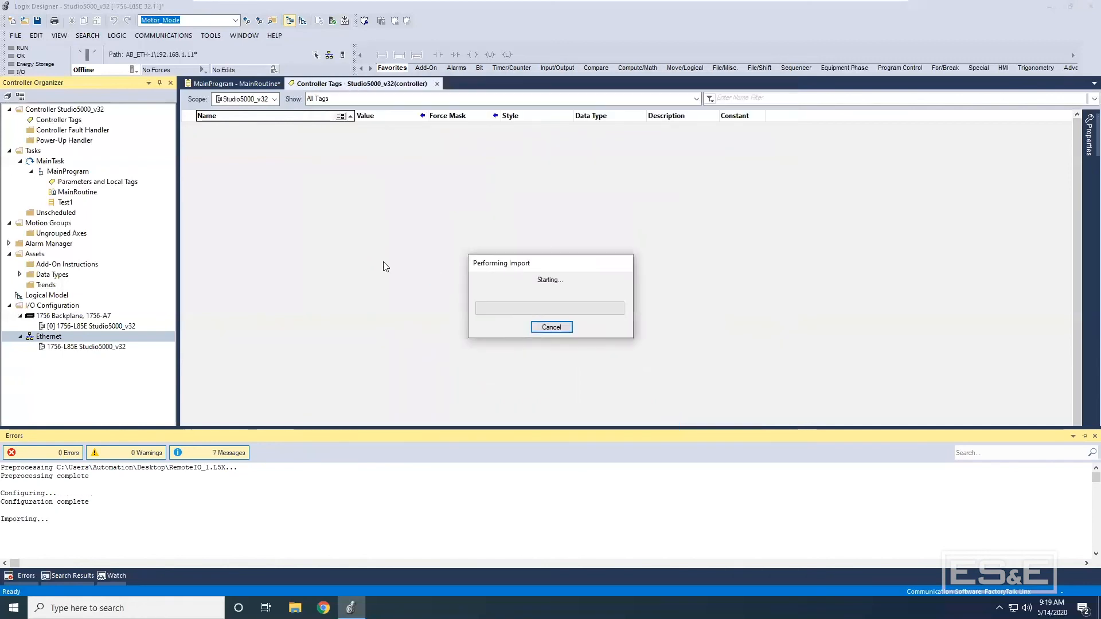